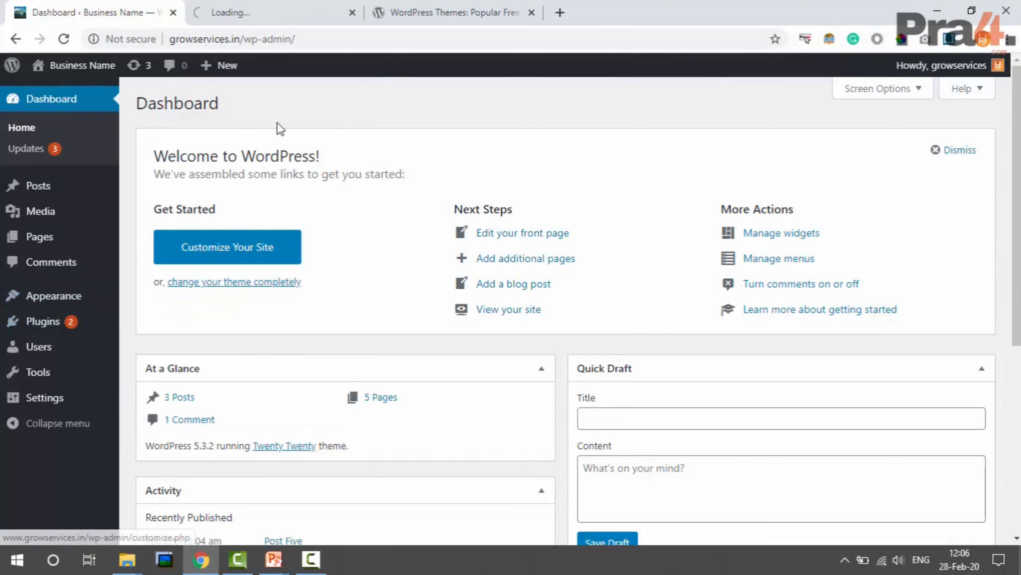
View the installed themes in the site's admin area and open the page for adding themes
{"action": "left_click", "coordinate": [268, 9]}
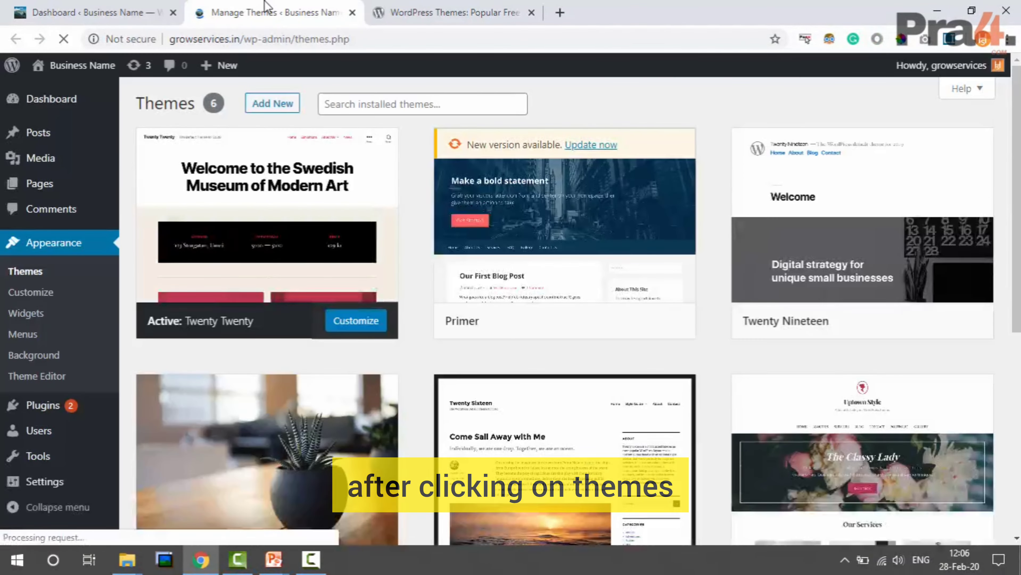
{"action": "mouse_move", "coordinate": [591, 228]}
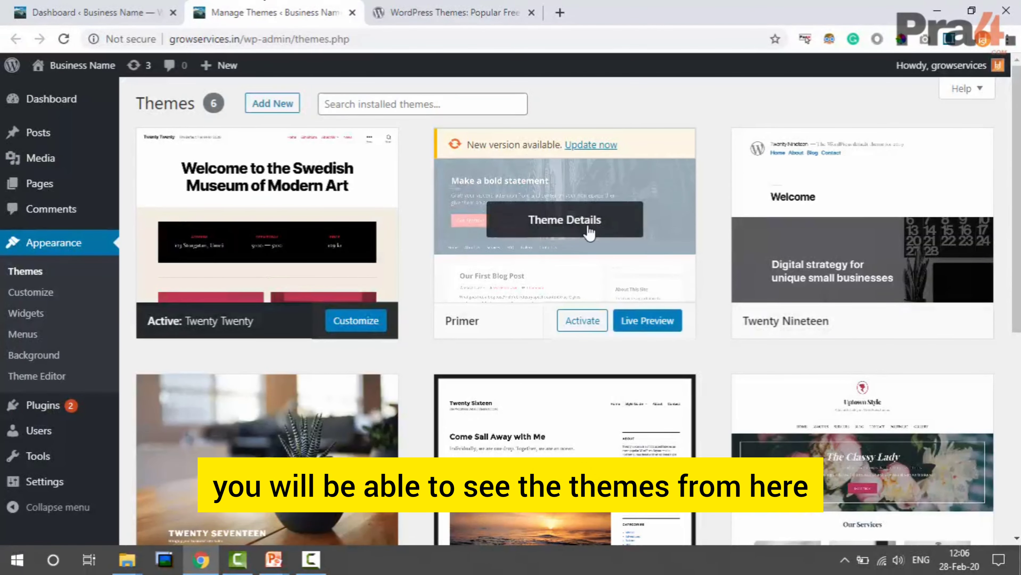
{"action": "left_click", "coordinate": [274, 105]}
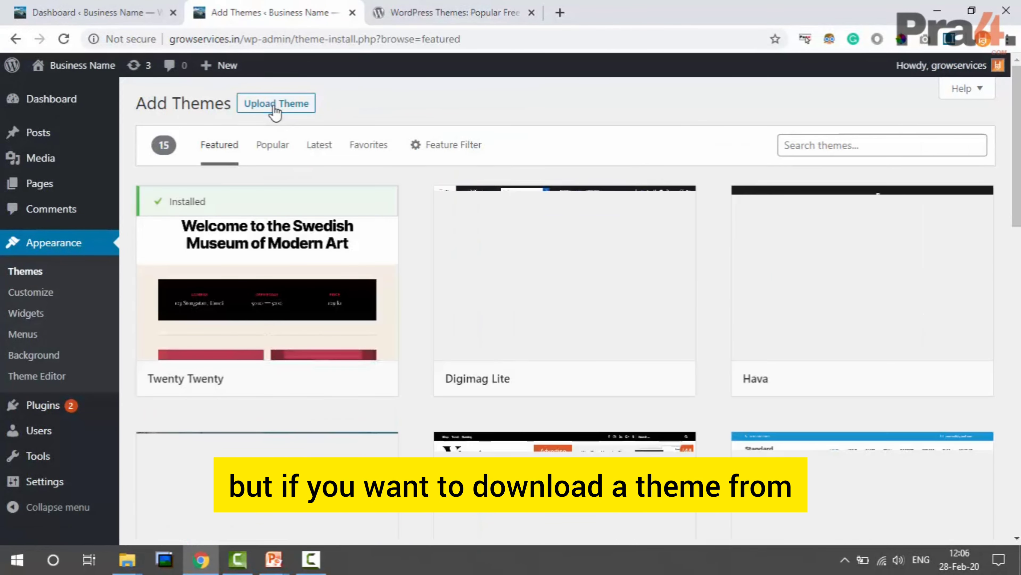
Download the Go theme from the WordPress.org theme directory and save go.1.2.4.zip to the desktop
{"action": "left_click", "coordinate": [387, 14]}
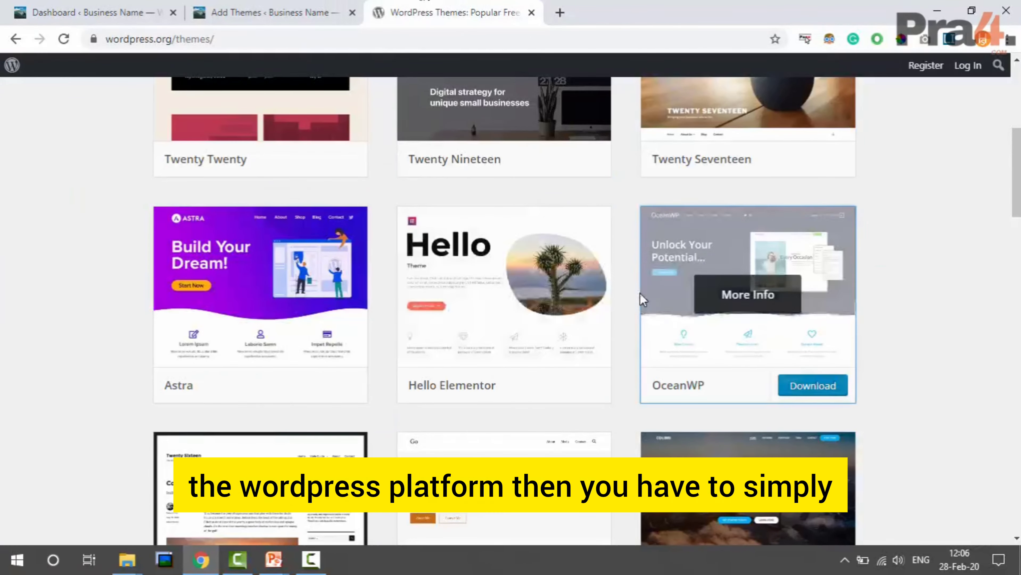
{"action": "scroll", "coordinate": [644, 300], "scroll_direction": "down", "scroll_amount": 3}
{"action": "scroll", "coordinate": [641, 301], "scroll_direction": "down", "scroll_amount": 4}
{"action": "scroll", "coordinate": [641, 301], "scroll_direction": "up", "scroll_amount": 2}
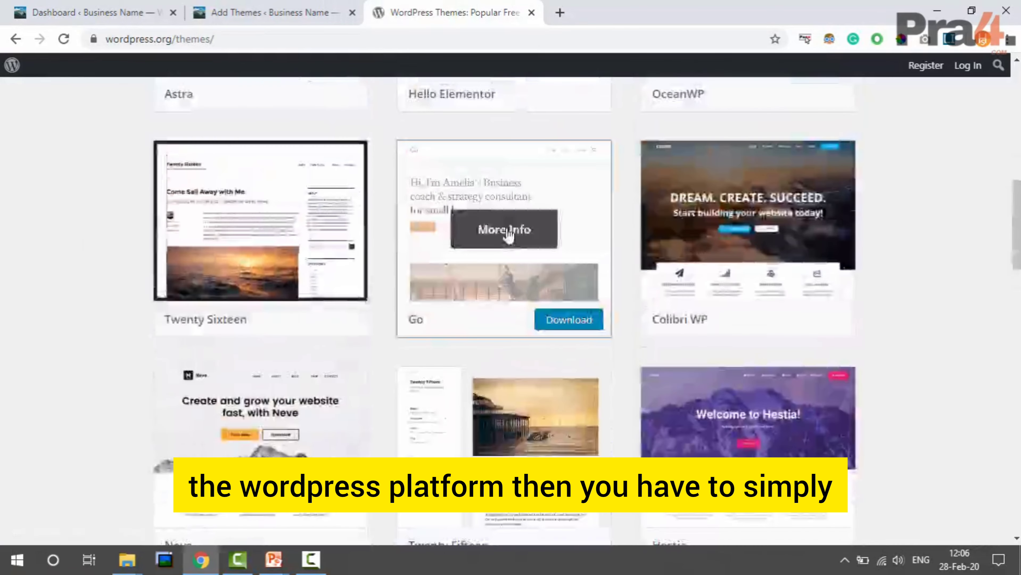
{"action": "left_click", "coordinate": [508, 235]}
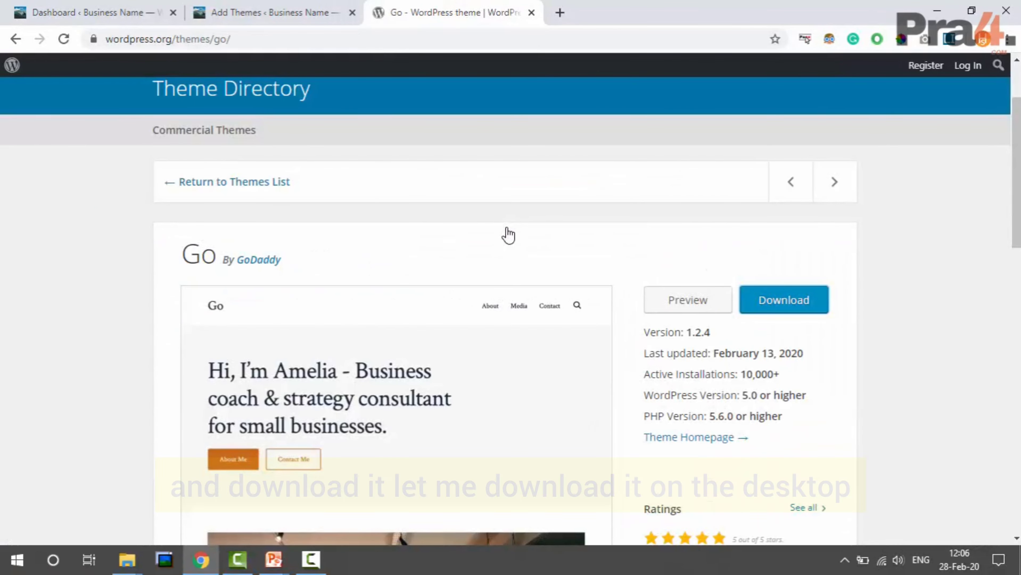
{"action": "left_click", "coordinate": [777, 306]}
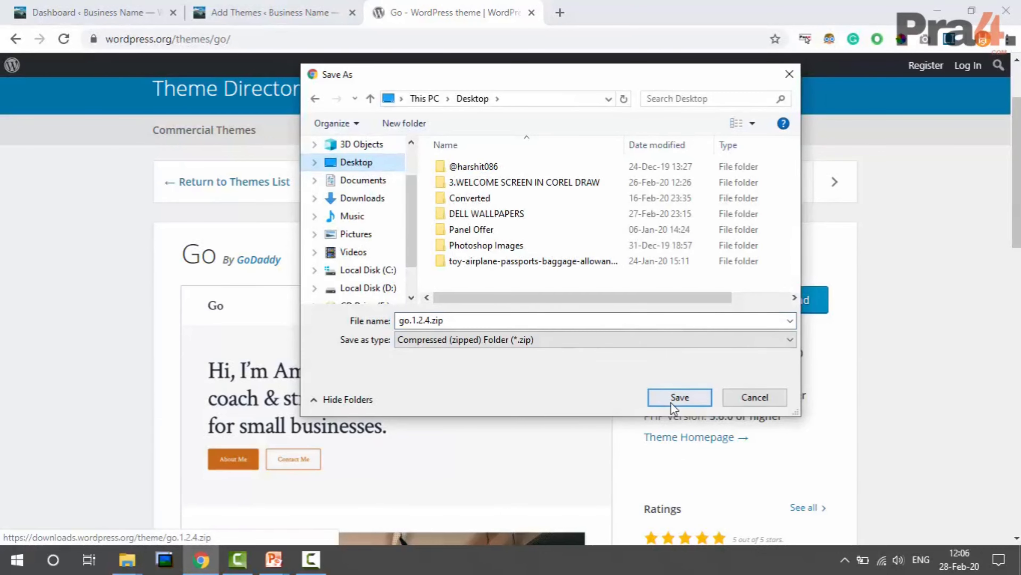
{"action": "left_click", "coordinate": [680, 397]}
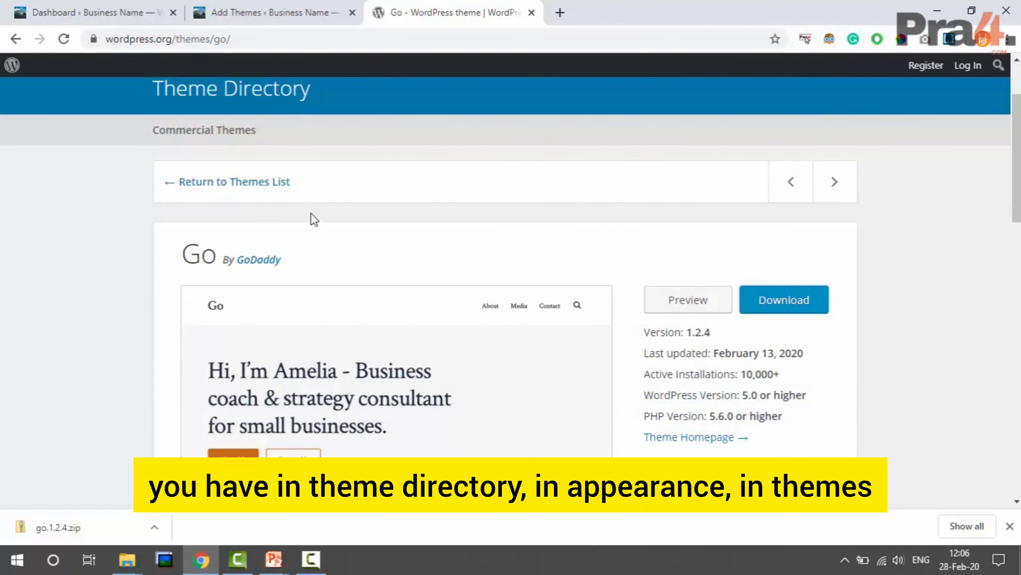
Upload go.1.2.4.zip as a new theme in the site's admin area and install it
{"action": "left_click", "coordinate": [277, 6]}
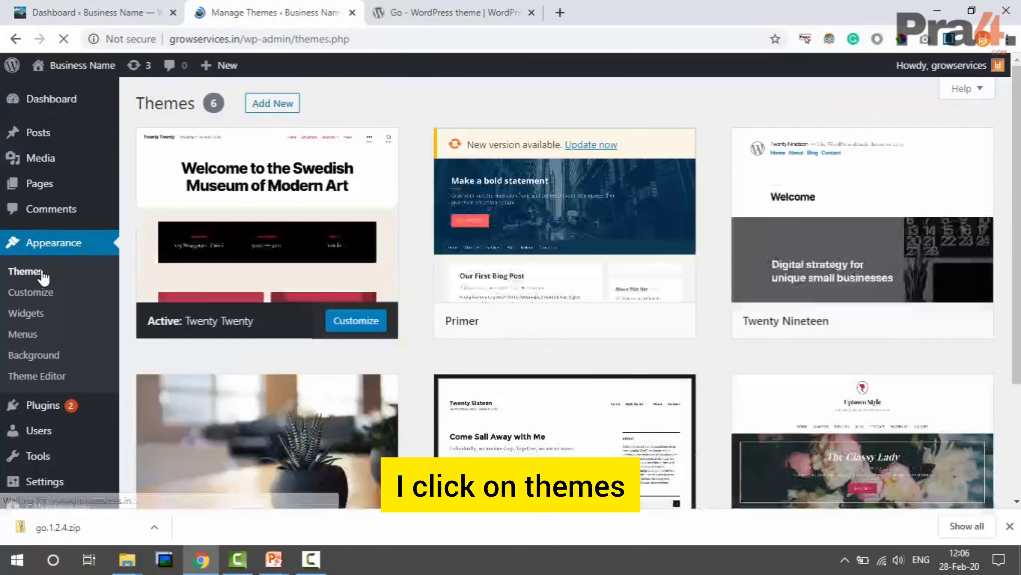
{"action": "left_click", "coordinate": [269, 105]}
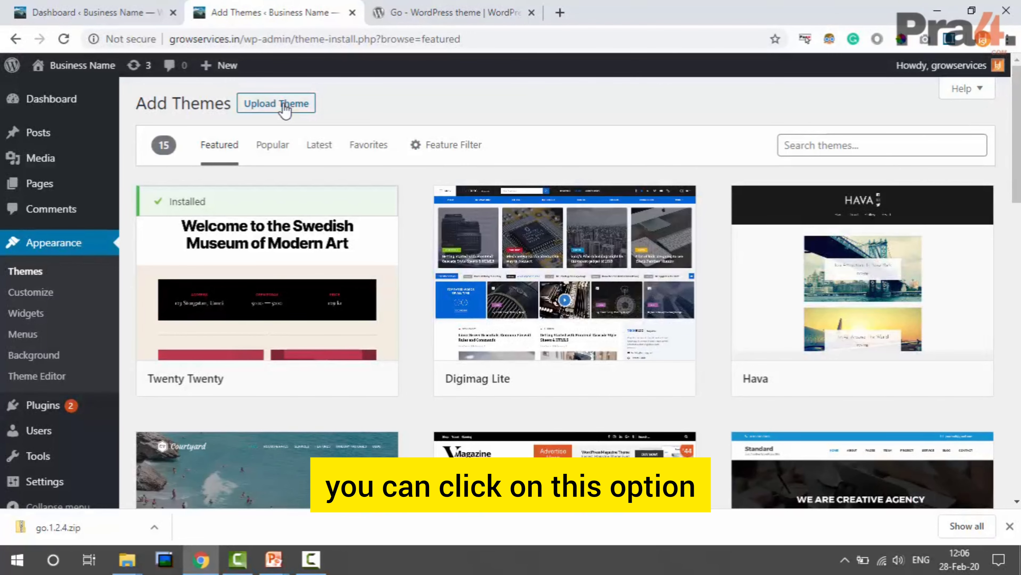
{"action": "left_click", "coordinate": [285, 107]}
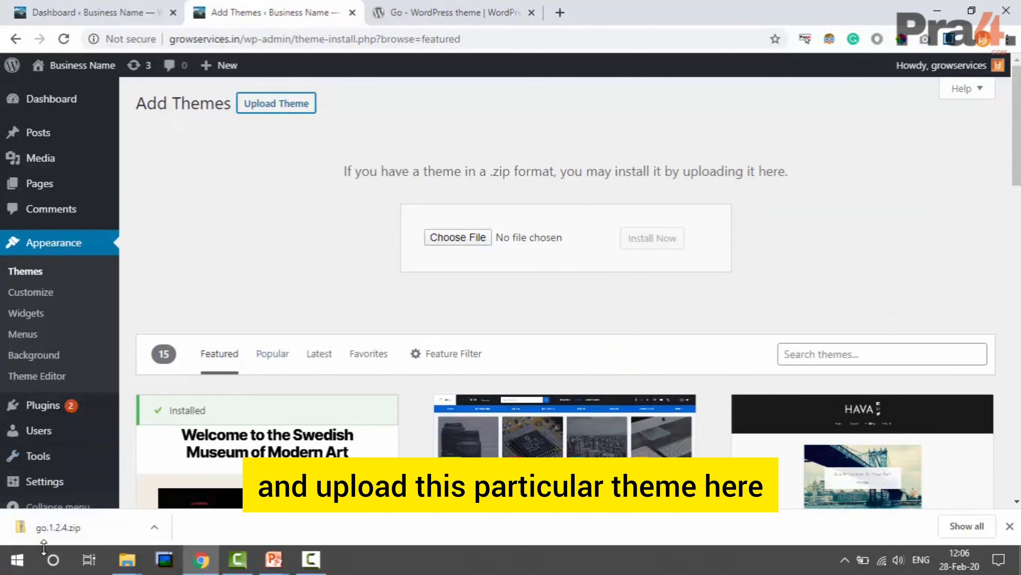
{"action": "left_click_drag", "start_coordinate": [59, 527], "coordinate": [499, 239]}
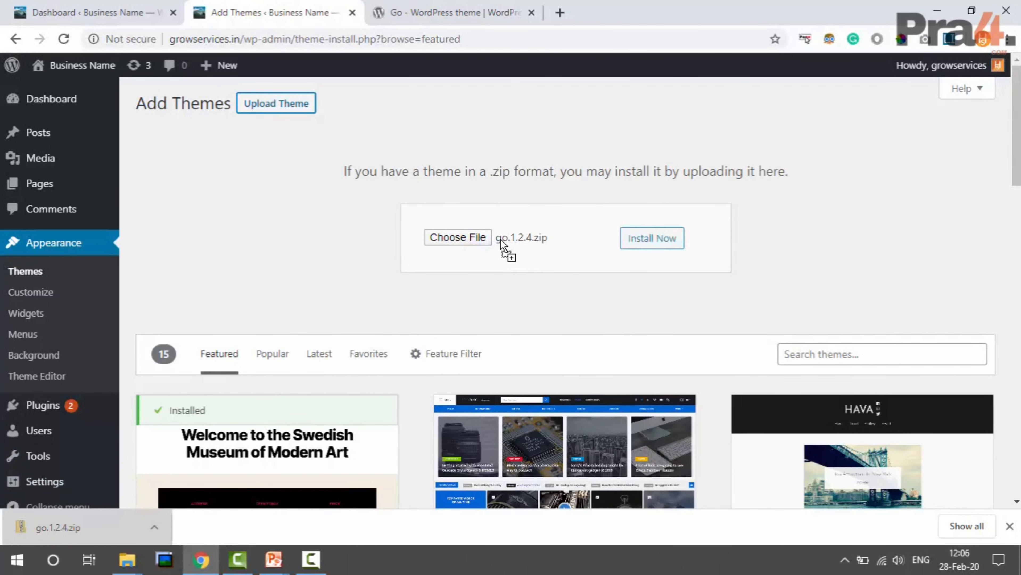
{"action": "left_click", "coordinate": [660, 244]}
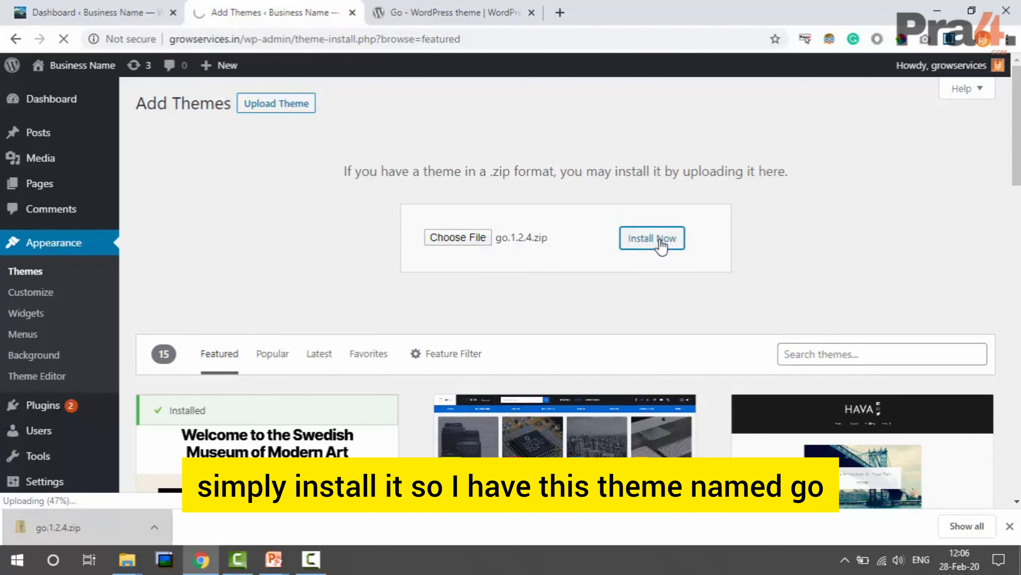
Check the installation result of the uploaded Go theme and activate it
{"action": "left_click", "coordinate": [447, 13]}
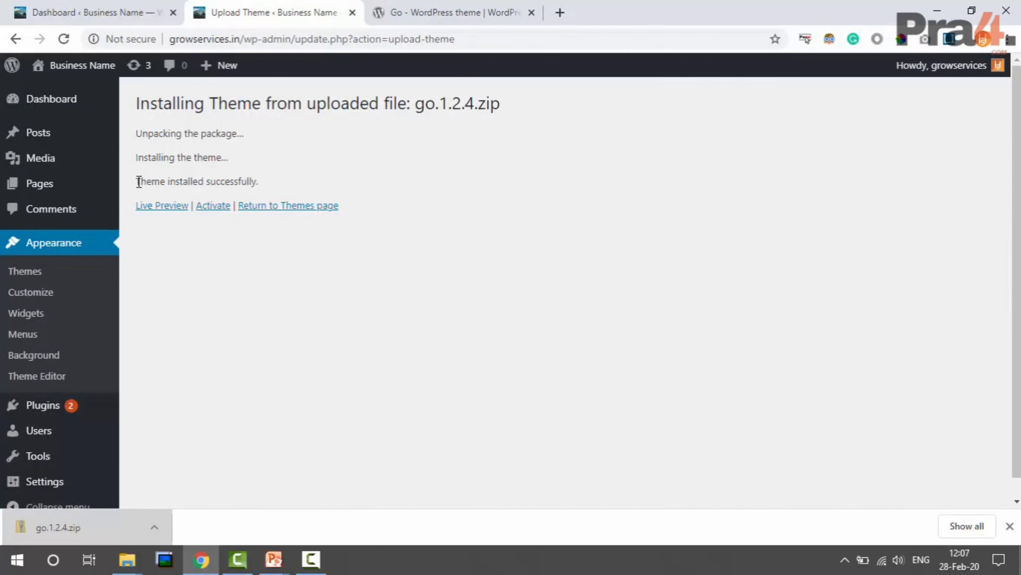
{"action": "left_click_drag", "start_coordinate": [137, 182], "coordinate": [168, 181]}
{"action": "left_click", "coordinate": [260, 179]}
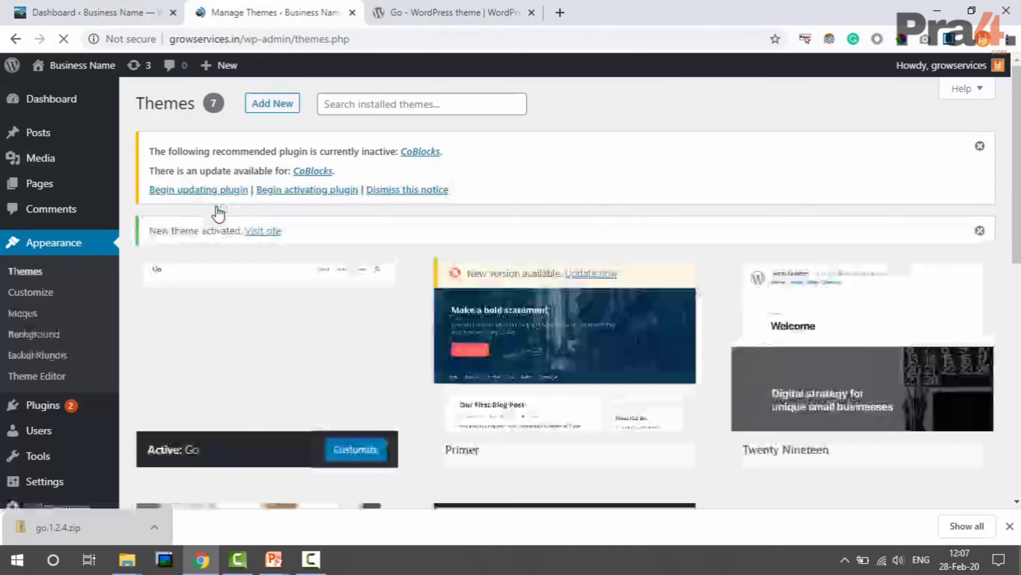
Open the live site in a new tab and review its front page down to the footer
{"action": "right_click", "coordinate": [88, 73]}
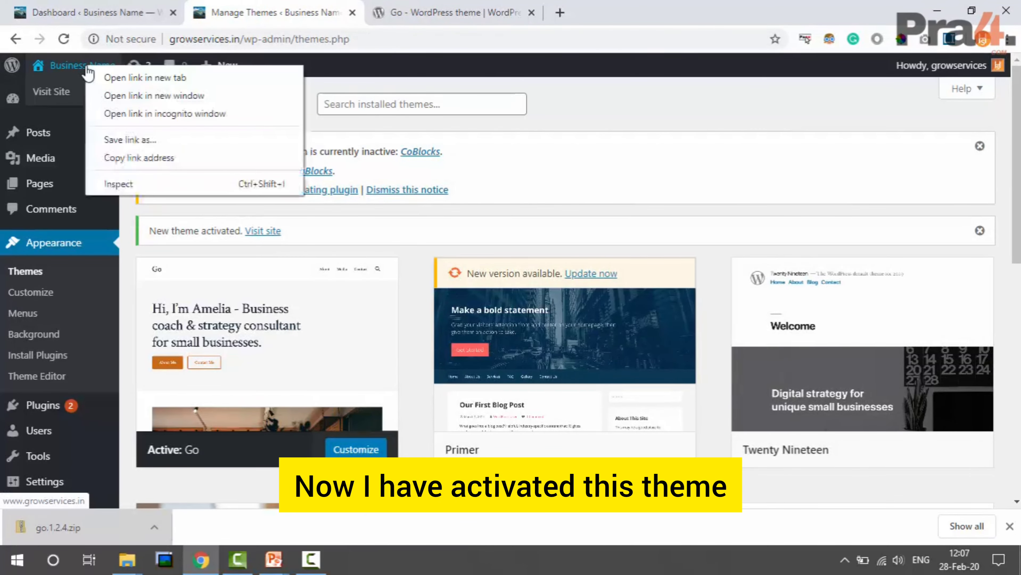
{"action": "left_click", "coordinate": [144, 77]}
{"action": "left_click", "coordinate": [443, 6]}
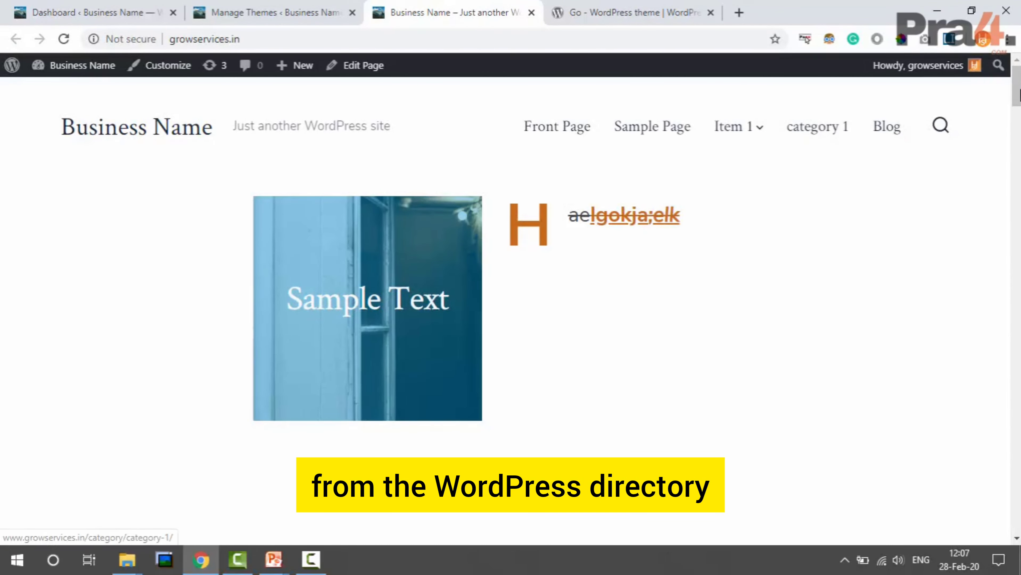
{"action": "scroll", "coordinate": [805, 129], "scroll_direction": "down", "scroll_amount": 8}
{"action": "scroll", "coordinate": [510, 310], "scroll_direction": "down", "scroll_amount": 20}
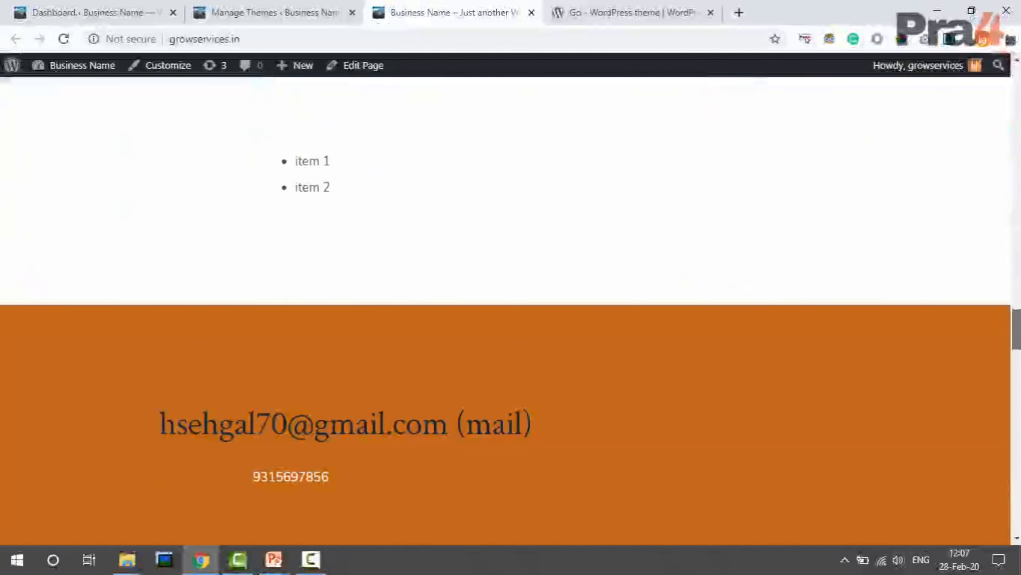
{"action": "scroll", "coordinate": [791, 333], "scroll_direction": "down", "scroll_amount": 10}
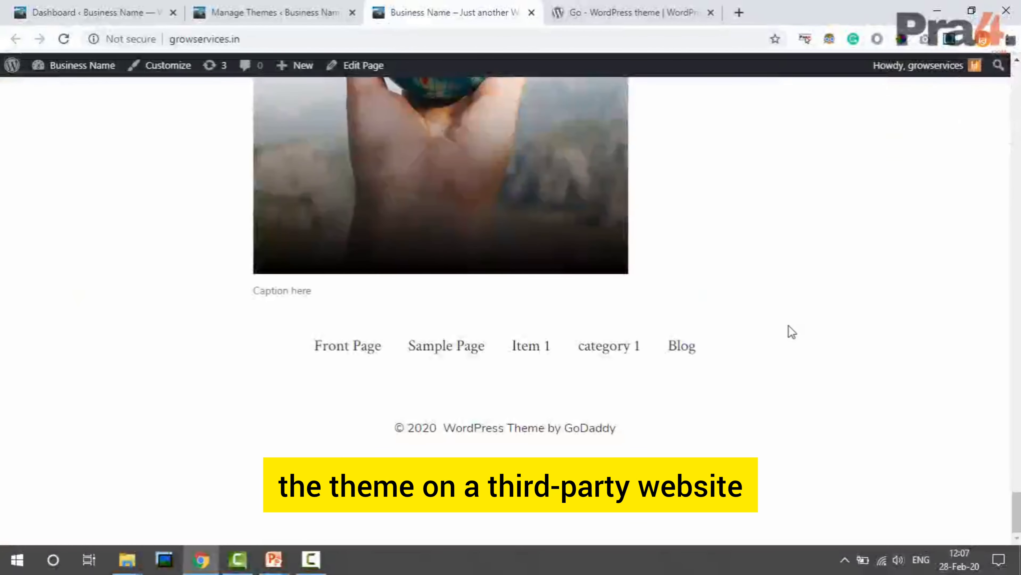
Search Google for "free wordpress themes download", open the AccessPress Themes result and browse its free themes
{"action": "left_click", "coordinate": [635, 5]}
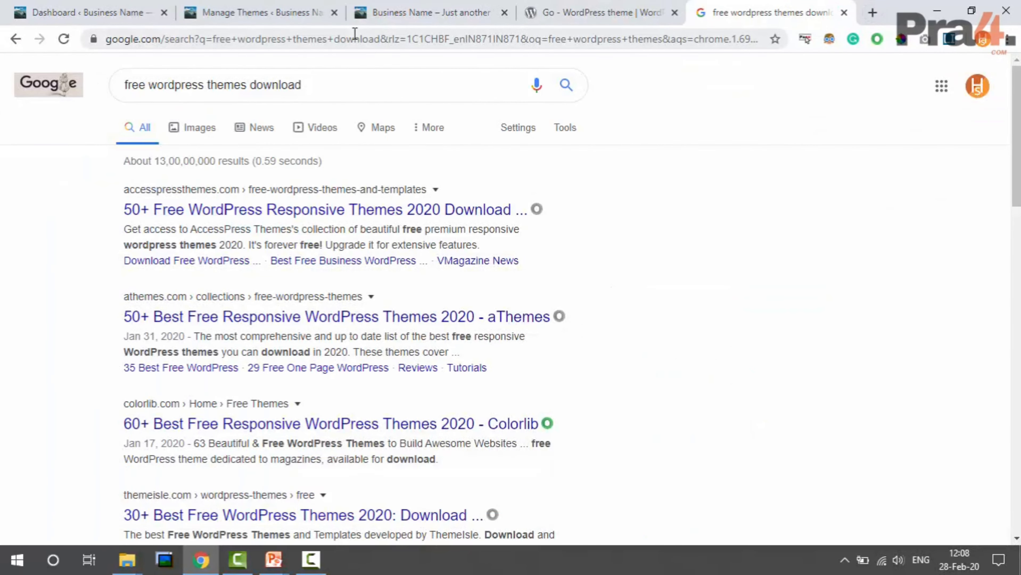
{"action": "left_click", "coordinate": [393, 214]}
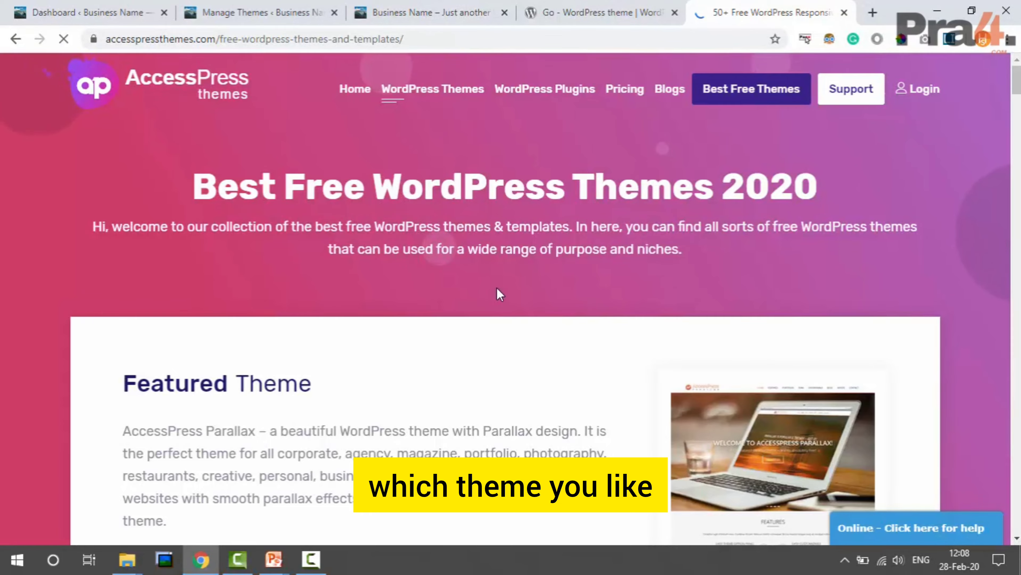
{"action": "scroll", "coordinate": [497, 290], "scroll_direction": "down", "scroll_amount": 3}
{"action": "scroll", "coordinate": [500, 295], "scroll_direction": "down", "scroll_amount": 6}
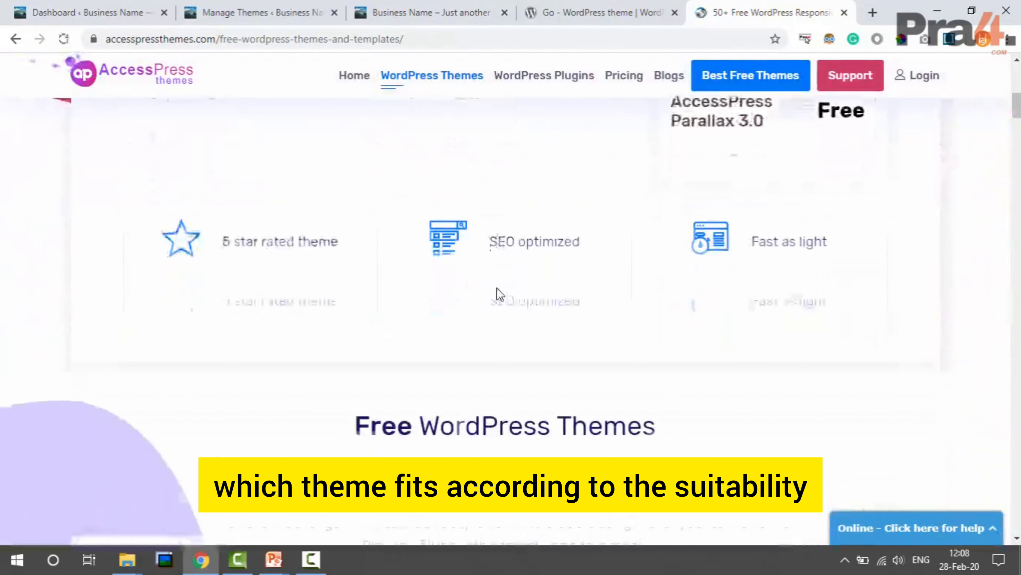
{"action": "scroll", "coordinate": [500, 294], "scroll_direction": "down", "scroll_amount": 10}
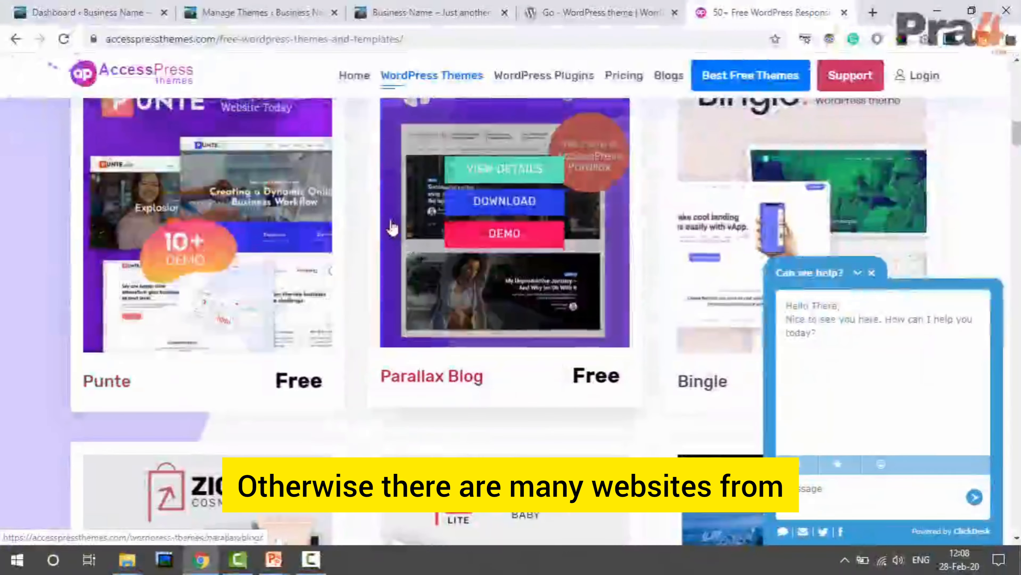
{"action": "scroll", "coordinate": [390, 227], "scroll_direction": "up", "scroll_amount": 1}
{"action": "scroll", "coordinate": [389, 229], "scroll_direction": "down", "scroll_amount": 2}
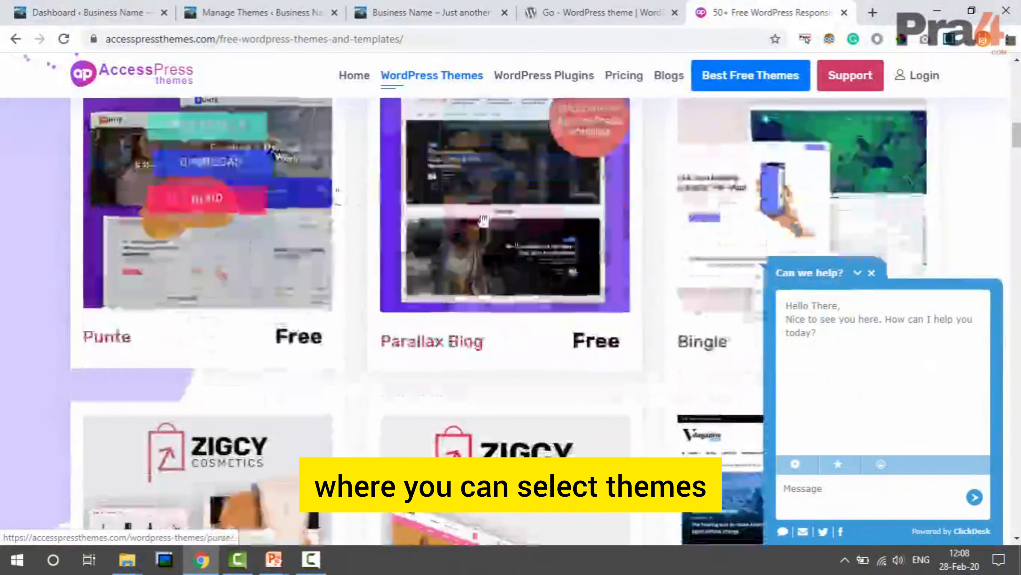
{"action": "scroll", "coordinate": [475, 213], "scroll_direction": "up", "scroll_amount": 1}
{"action": "scroll", "coordinate": [474, 213], "scroll_direction": "up", "scroll_amount": 2}
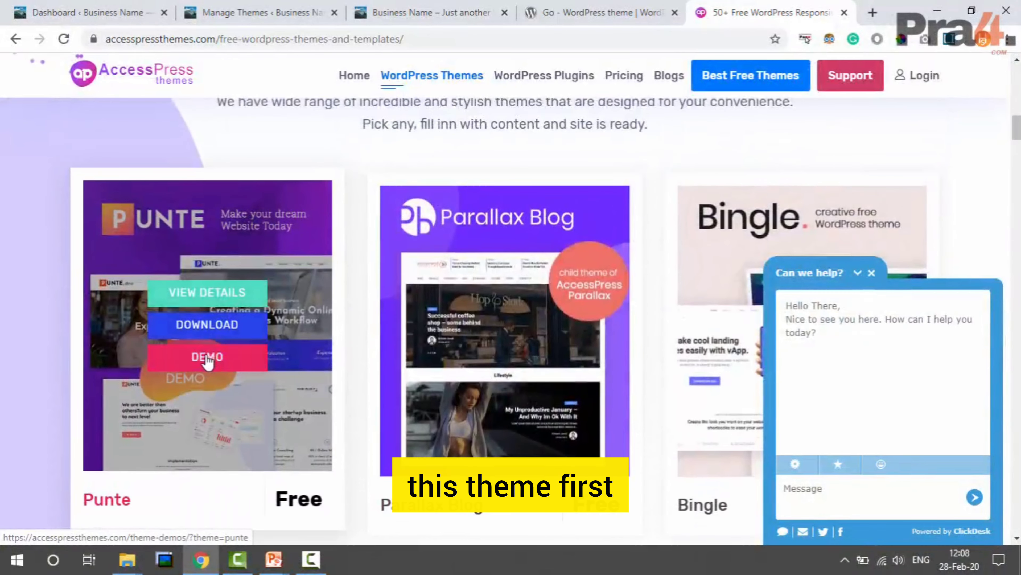
Preview the demo of the free Punte theme in its own tab, and close the demo
{"action": "left_click", "coordinate": [206, 358]}
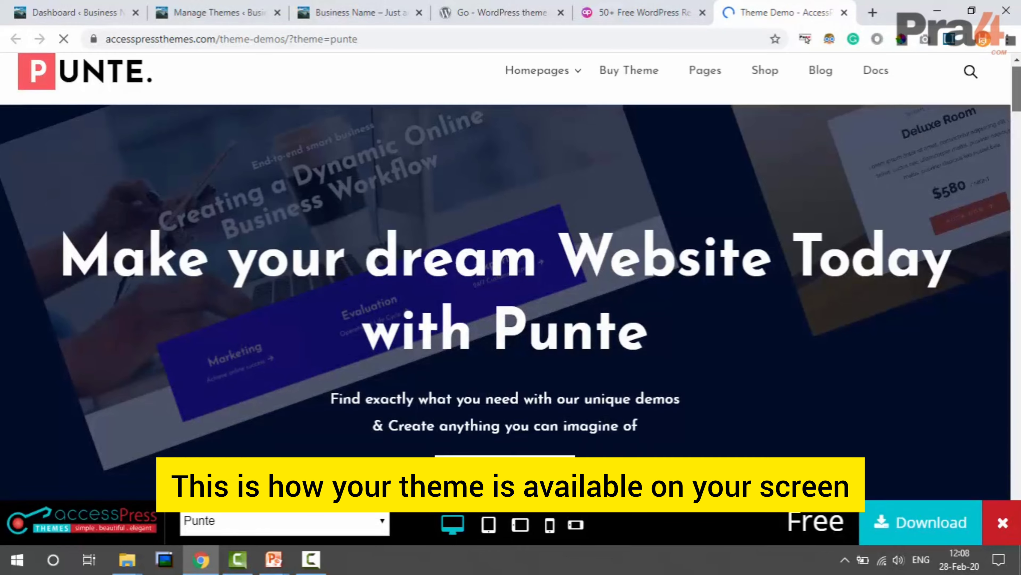
{"action": "scroll", "coordinate": [510, 282], "scroll_direction": "down", "scroll_amount": 15}
{"action": "scroll", "coordinate": [510, 282], "scroll_direction": "up", "scroll_amount": 15}
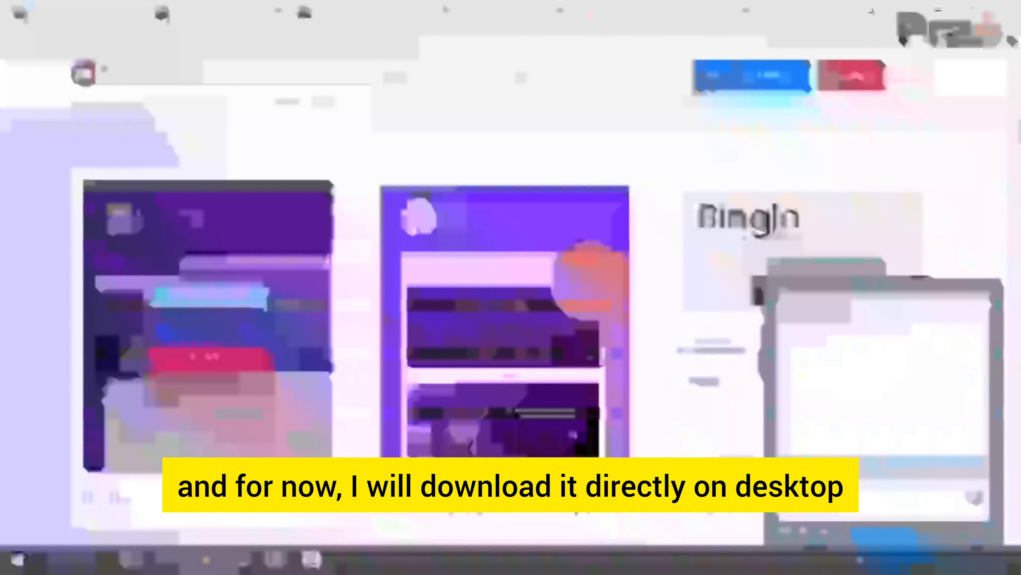
{"action": "left_click", "coordinate": [842, 13]}
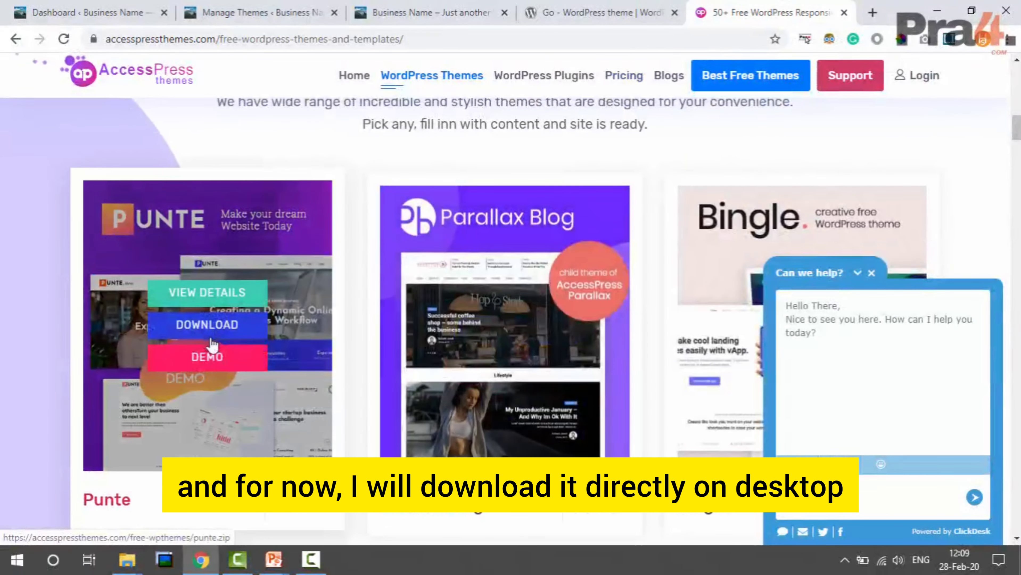
Download the Punte theme from AccessPress Themes and save punte.zip to the desktop
{"action": "left_click", "coordinate": [212, 344]}
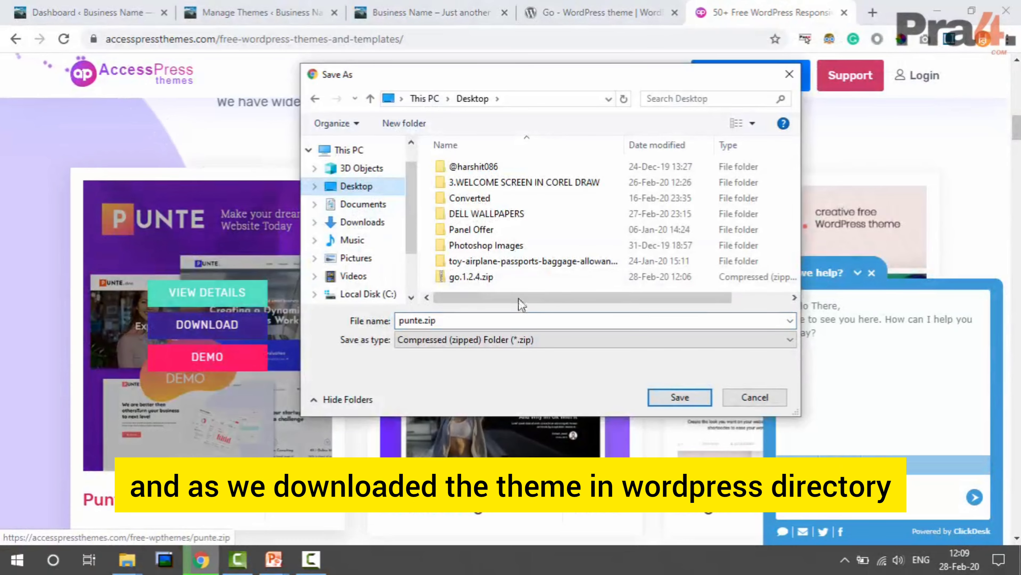
{"action": "key", "text": "Return"}
{"action": "left_click", "coordinate": [557, 7]}
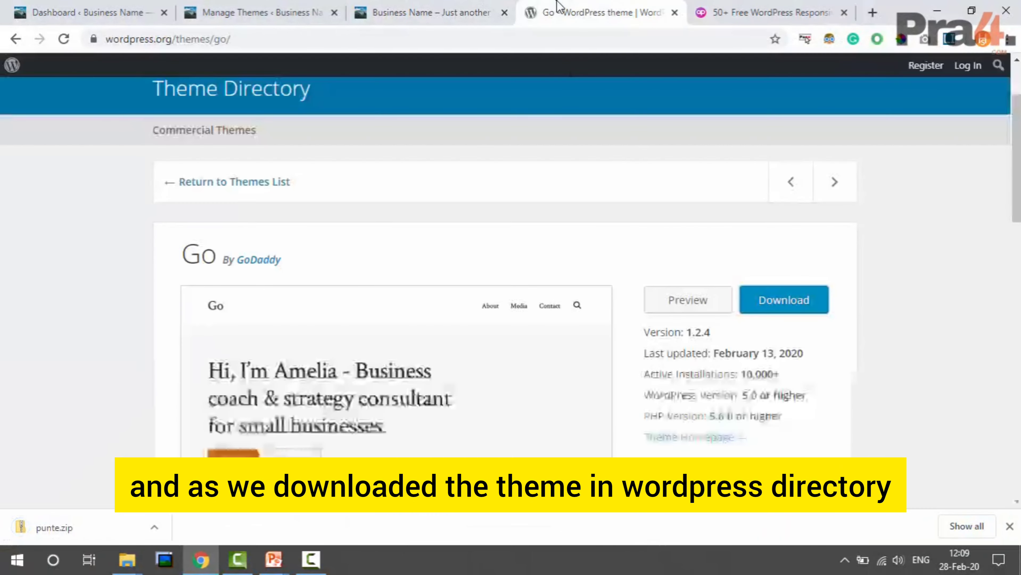
Open the theme upload form in the site's admin area and attach punte.zip as the file to install
{"action": "left_click", "coordinate": [292, 9]}
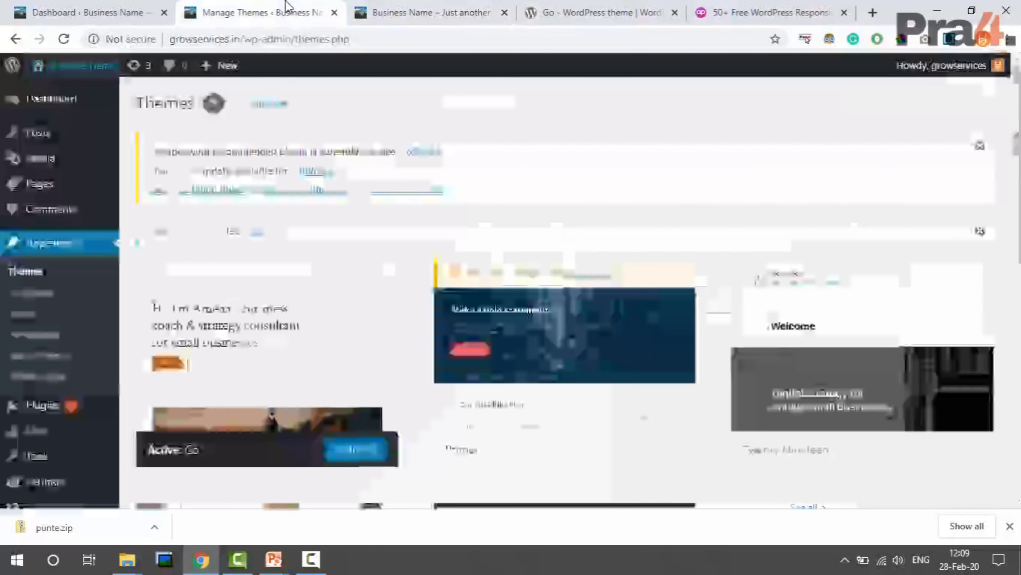
{"action": "left_click", "coordinate": [279, 108]}
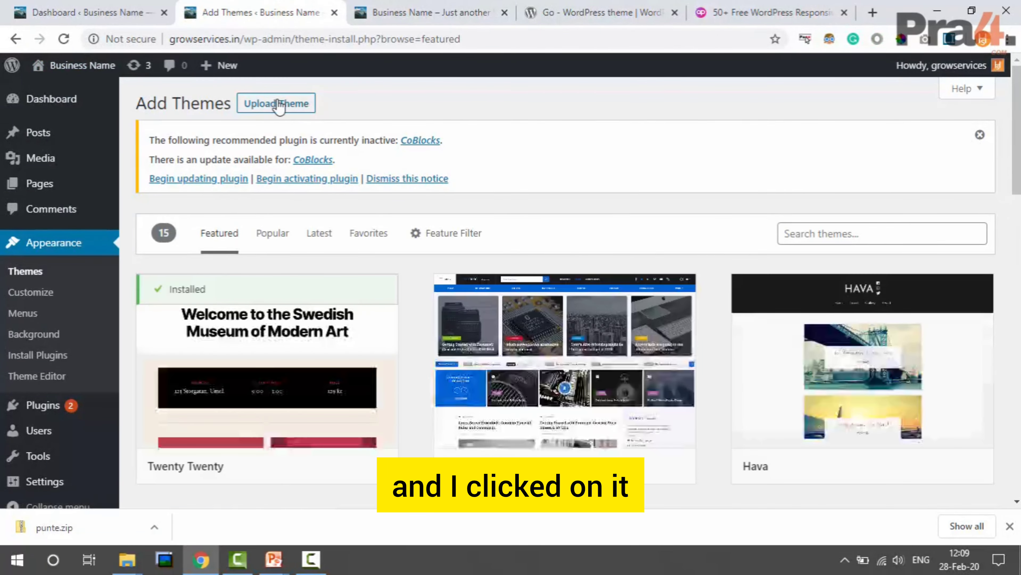
{"action": "left_click", "coordinate": [286, 106]}
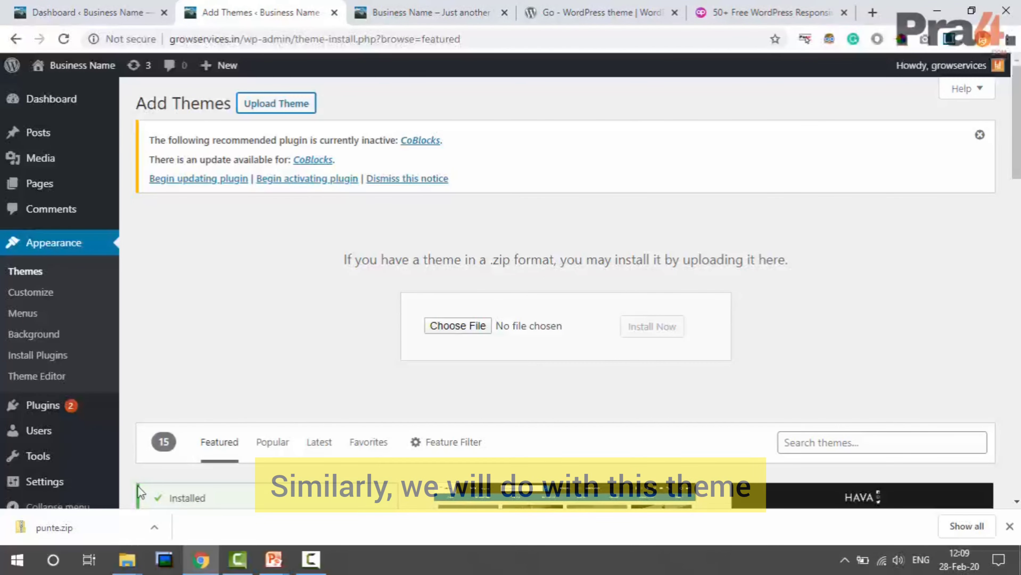
{"action": "left_click_drag", "start_coordinate": [51, 529], "coordinate": [278, 426]}
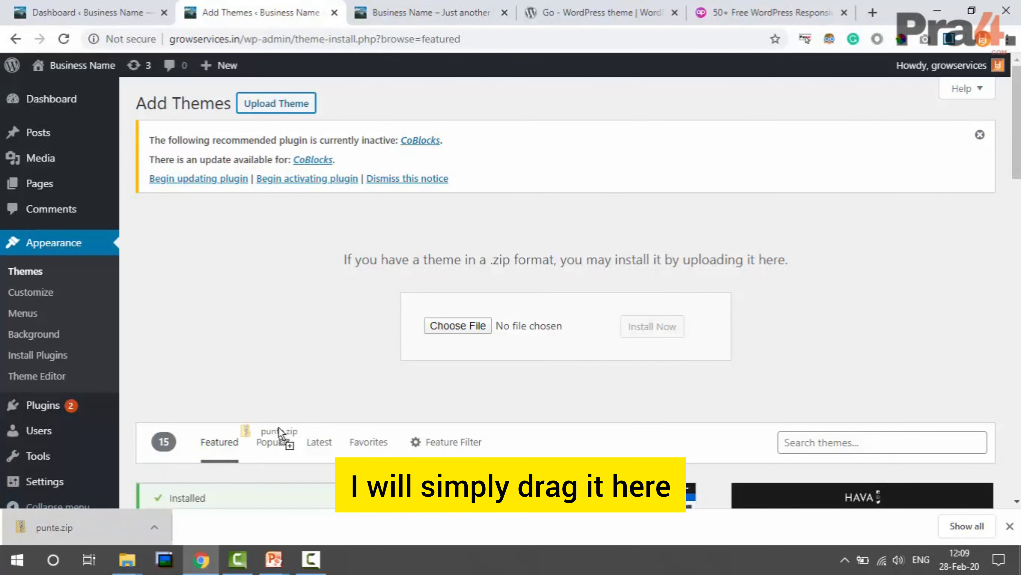
{"action": "left_click_drag", "start_coordinate": [482, 325], "coordinate": [483, 324]}
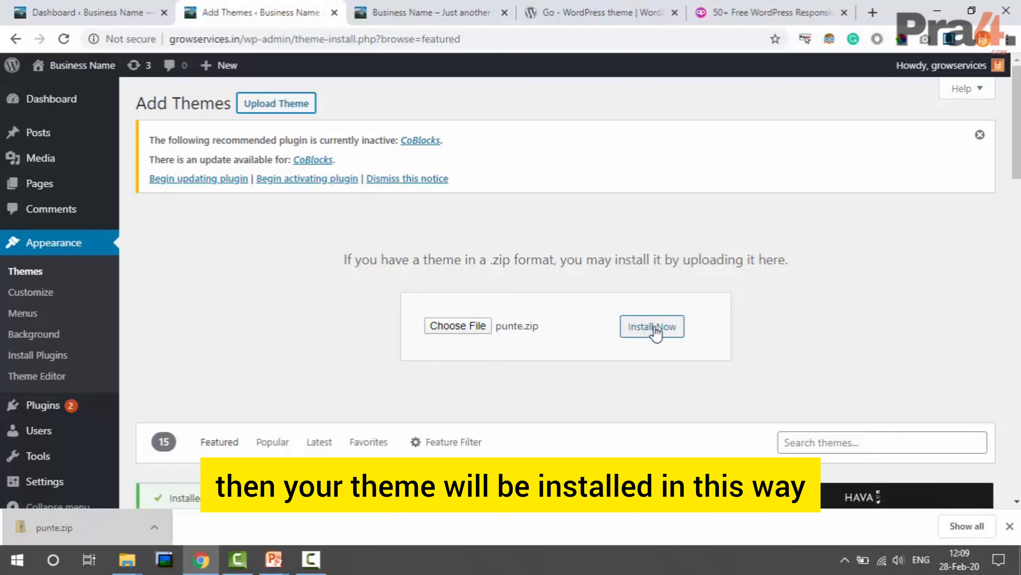
Install the uploaded punte.zip theme and open its live preview with the customizer controls hidden
{"action": "left_click", "coordinate": [652, 327]}
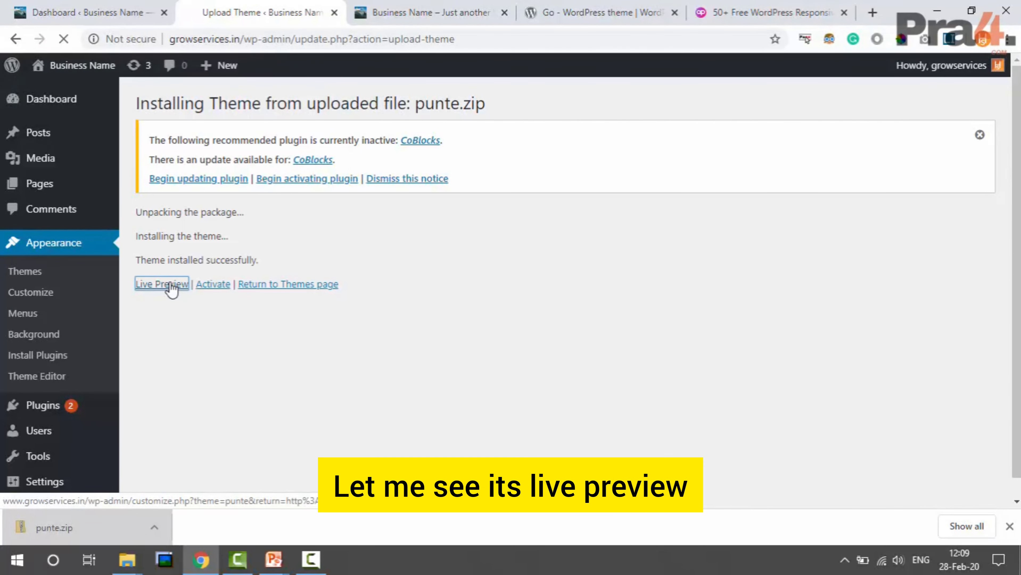
{"action": "left_click", "coordinate": [171, 284]}
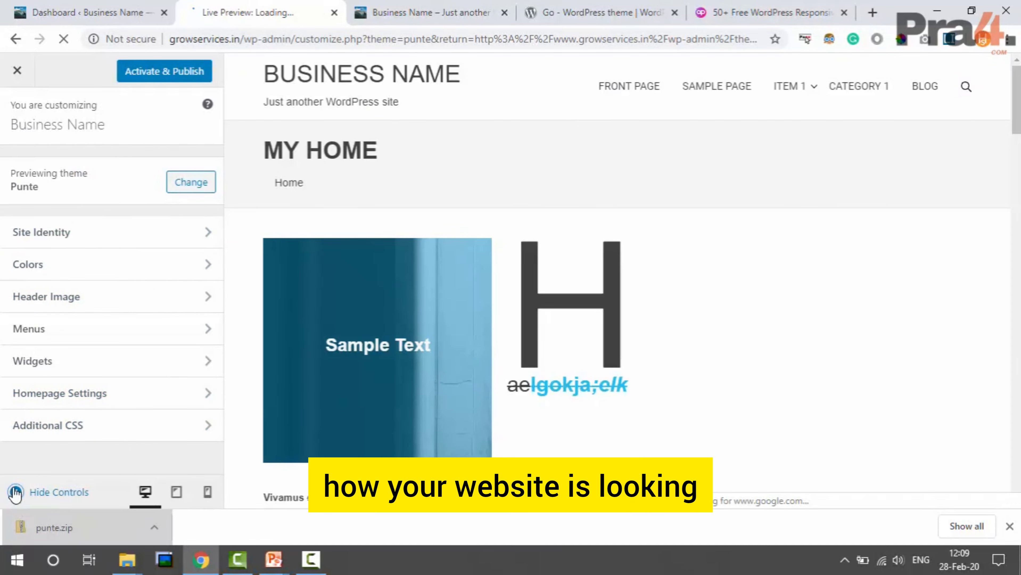
{"action": "left_click", "coordinate": [15, 491]}
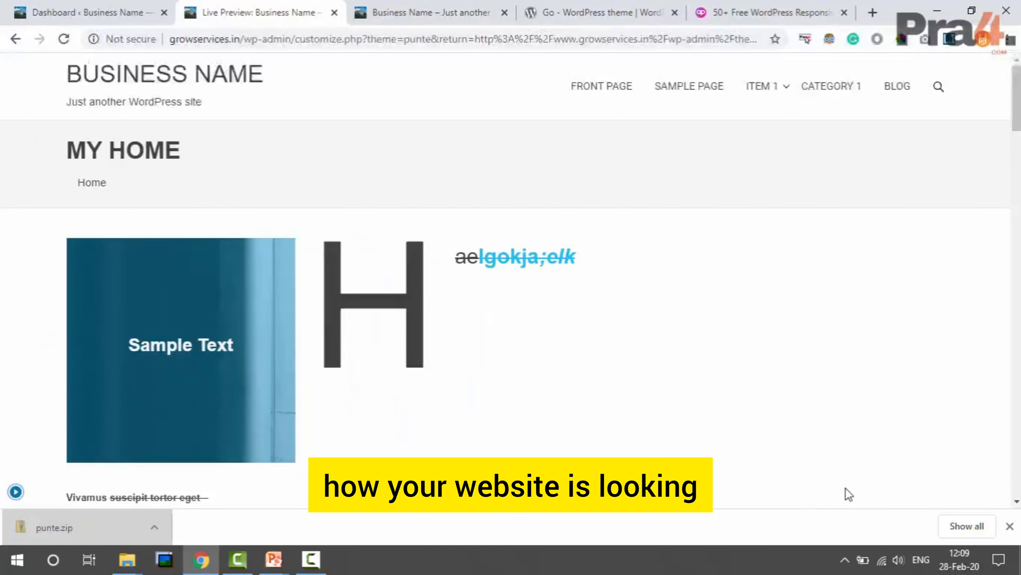
Look over the site's home page and the Item 1 submenu in the Punte preview, and bring the customizer controls back
{"action": "left_click", "coordinate": [1009, 526]}
{"action": "mouse_move", "coordinate": [767, 96]}
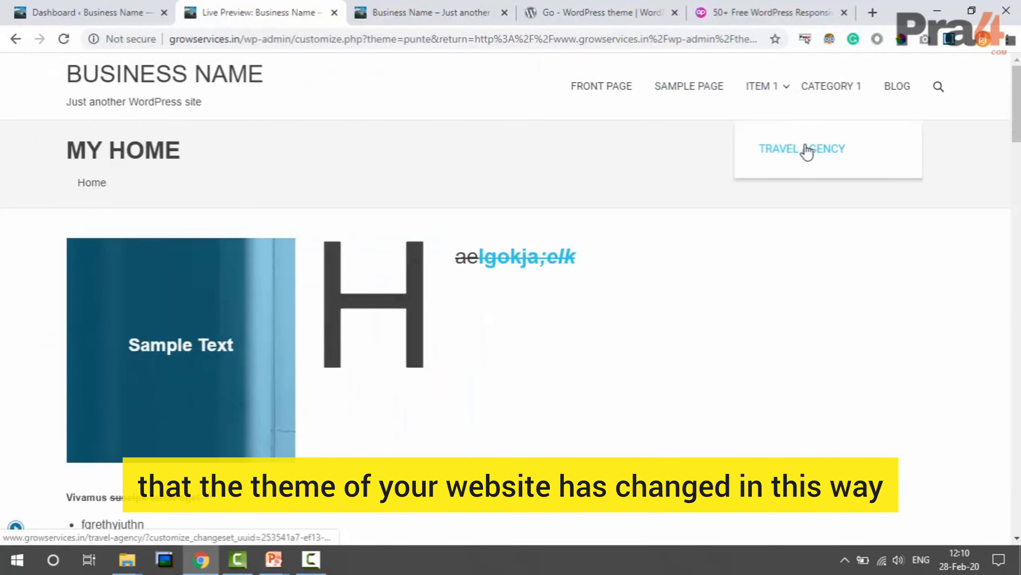
{"action": "scroll", "coordinate": [374, 298], "scroll_direction": "down", "scroll_amount": 20}
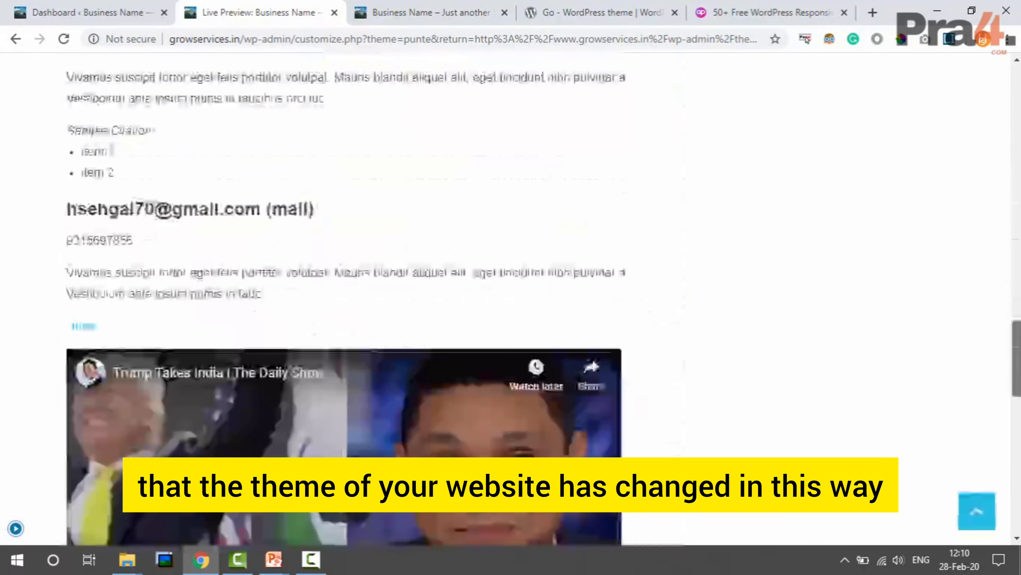
{"action": "scroll", "coordinate": [768, 487], "scroll_direction": "down", "scroll_amount": 10}
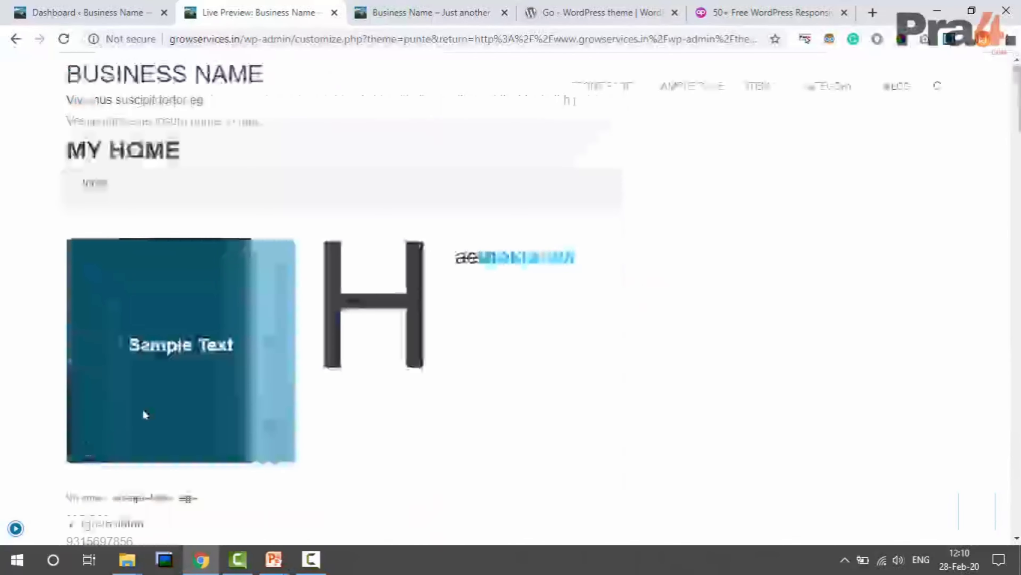
{"action": "left_click", "coordinate": [15, 528]}
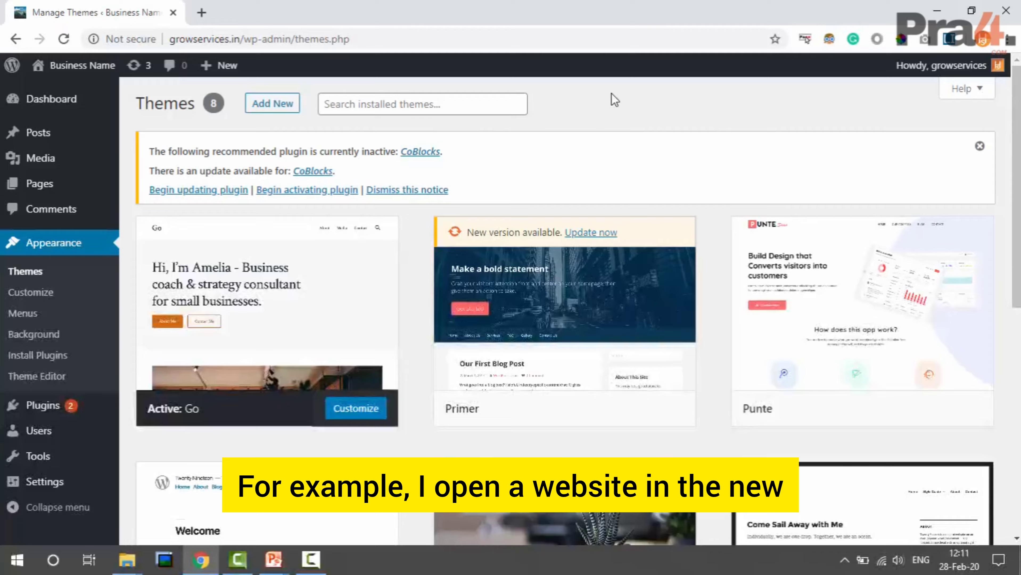
Search Google for "envato" in a new tab and open the Envato Elements site from the results
{"action": "key", "text": "ctrl+t"}
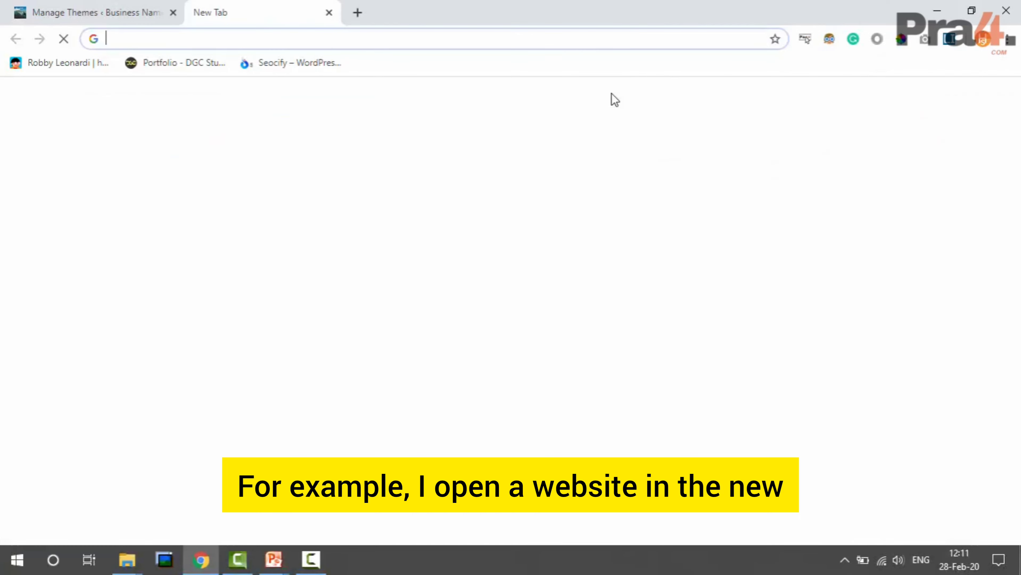
{"action": "type", "text": "envato"}
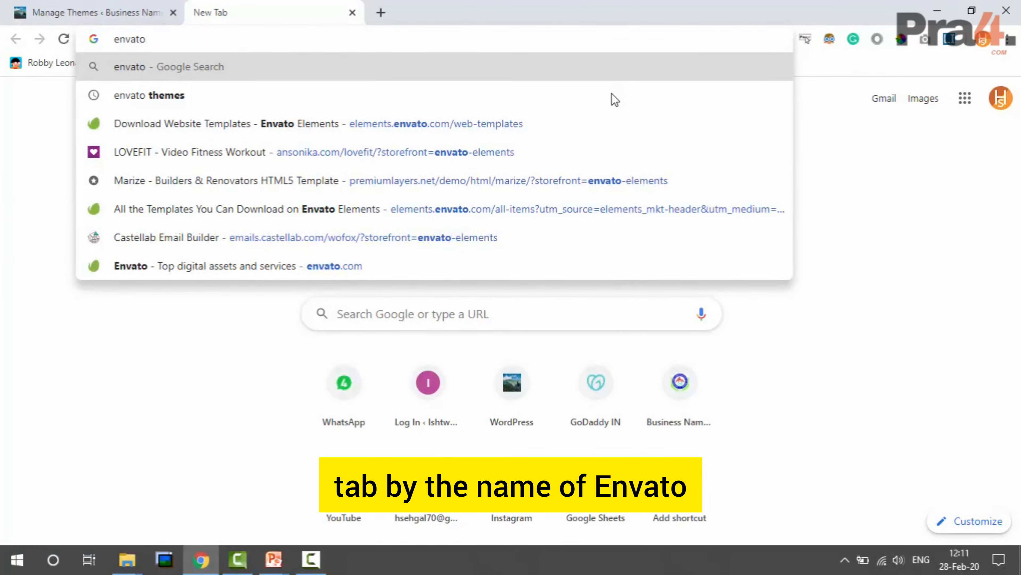
{"action": "key", "text": "Return"}
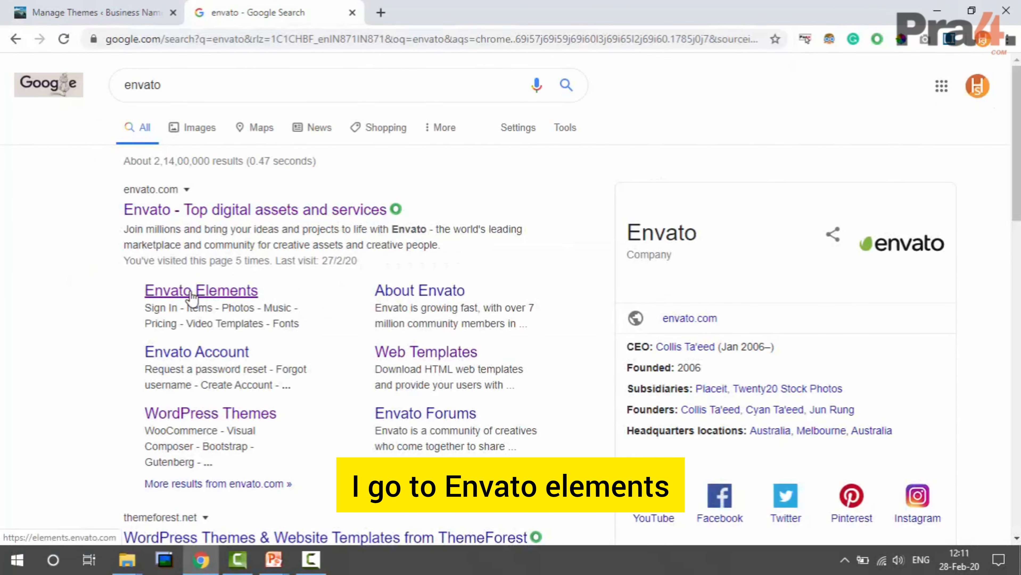
{"action": "left_click", "coordinate": [191, 294]}
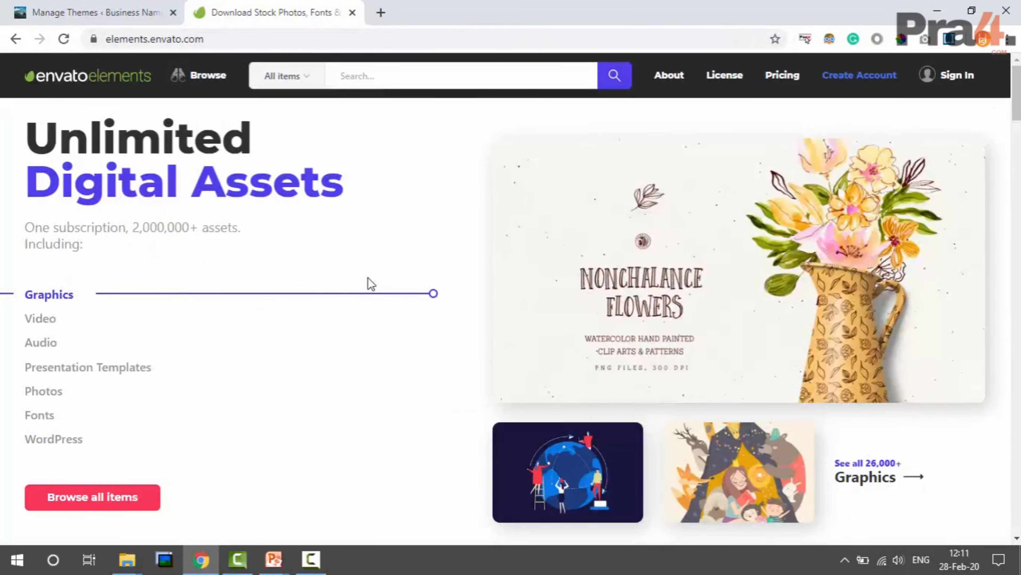
Search Envato Elements for "wordpress themes" and browse the results by category
{"action": "left_click", "coordinate": [428, 77]}
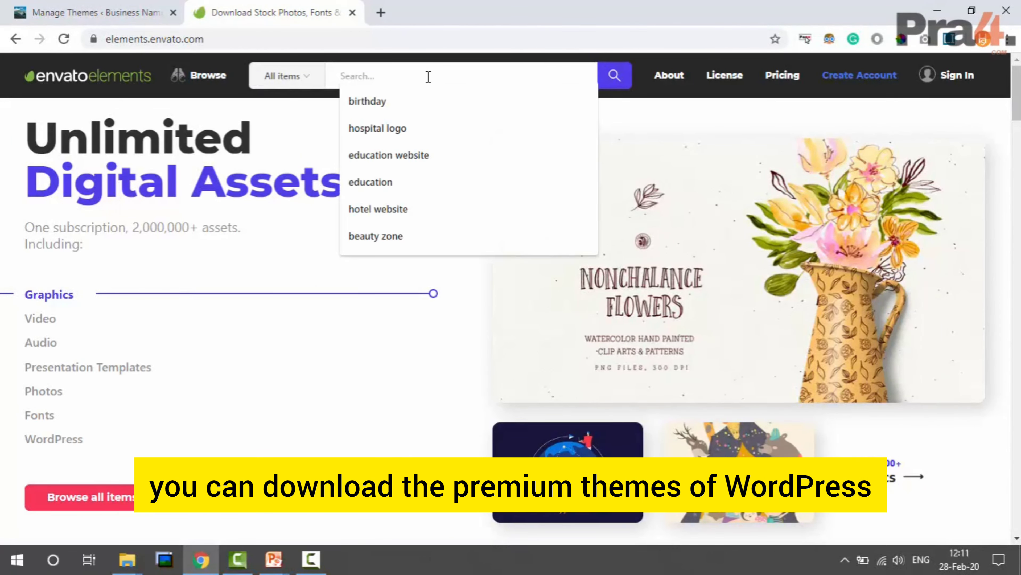
{"action": "type", "text": "themes"}
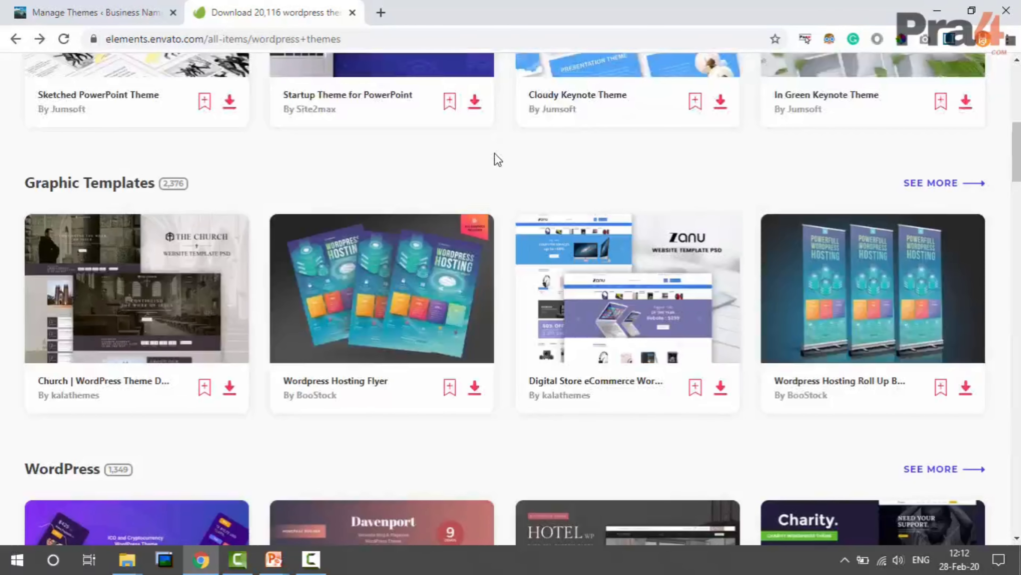
{"action": "scroll", "coordinate": [497, 160], "scroll_direction": "up", "scroll_amount": 10}
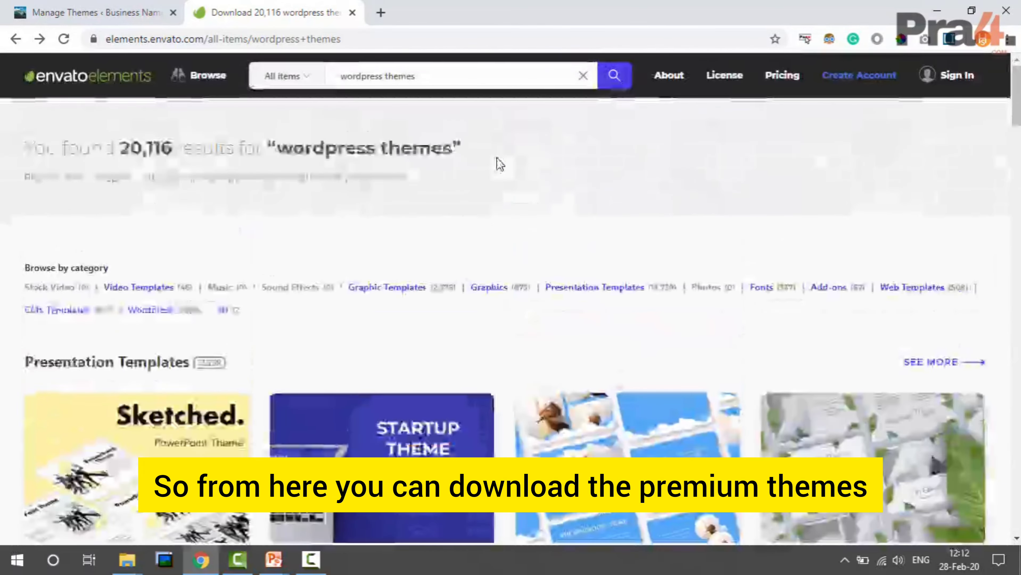
{"action": "scroll", "coordinate": [495, 242], "scroll_direction": "down", "scroll_amount": 3}
{"action": "scroll", "coordinate": [494, 318], "scroll_direction": "down", "scroll_amount": 5}
{"action": "scroll", "coordinate": [494, 318], "scroll_direction": "up", "scroll_amount": 3}
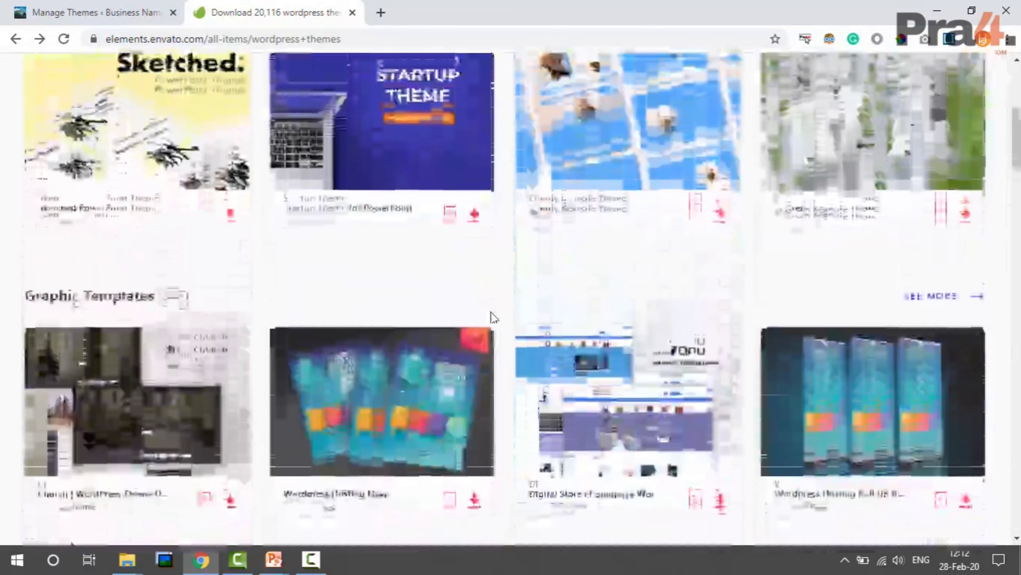
{"action": "scroll", "coordinate": [495, 318], "scroll_direction": "up", "scroll_amount": 5}
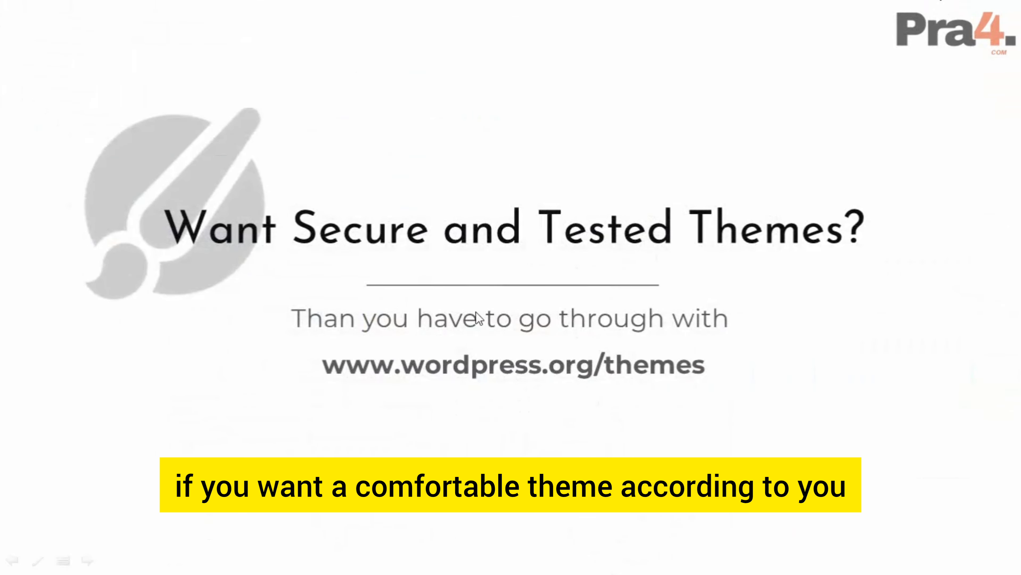
{"action": "left_click", "coordinate": [946, 388]}
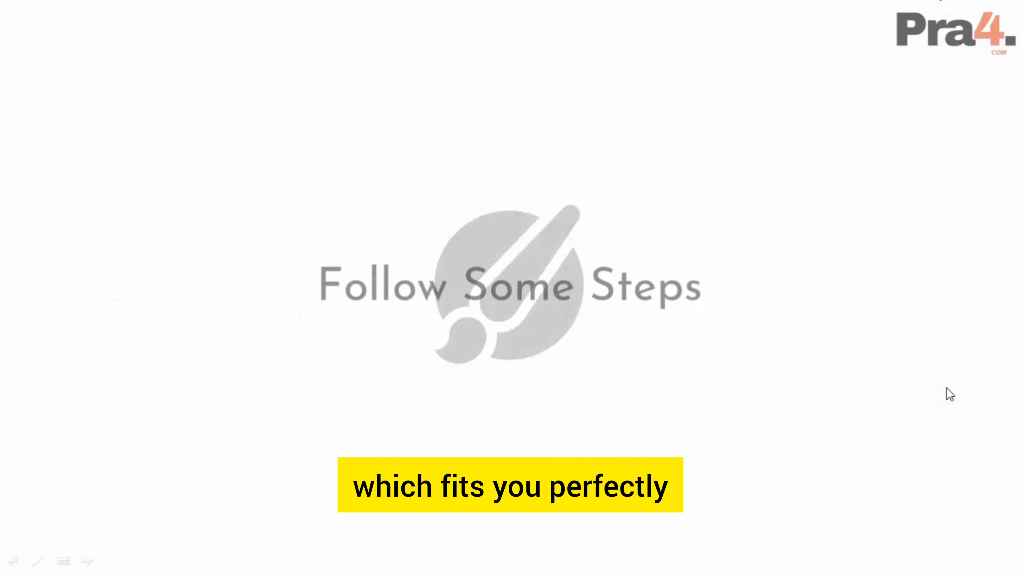